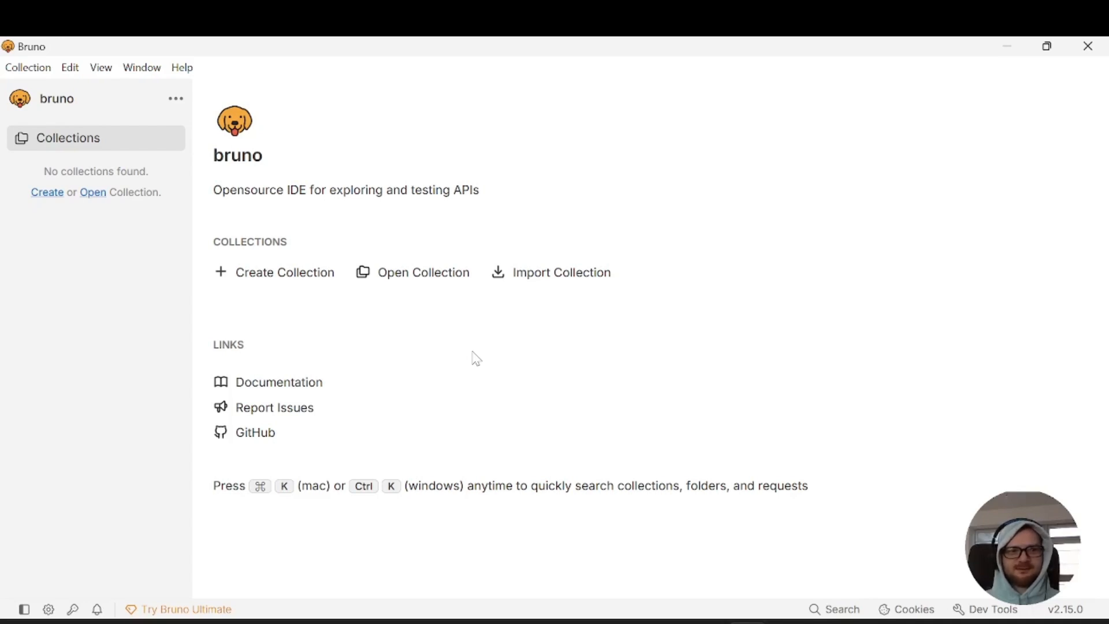
Create a collection named Demo API, using the existing Demo API folder as its location
{"action": "left_click", "coordinate": [323, 283]}
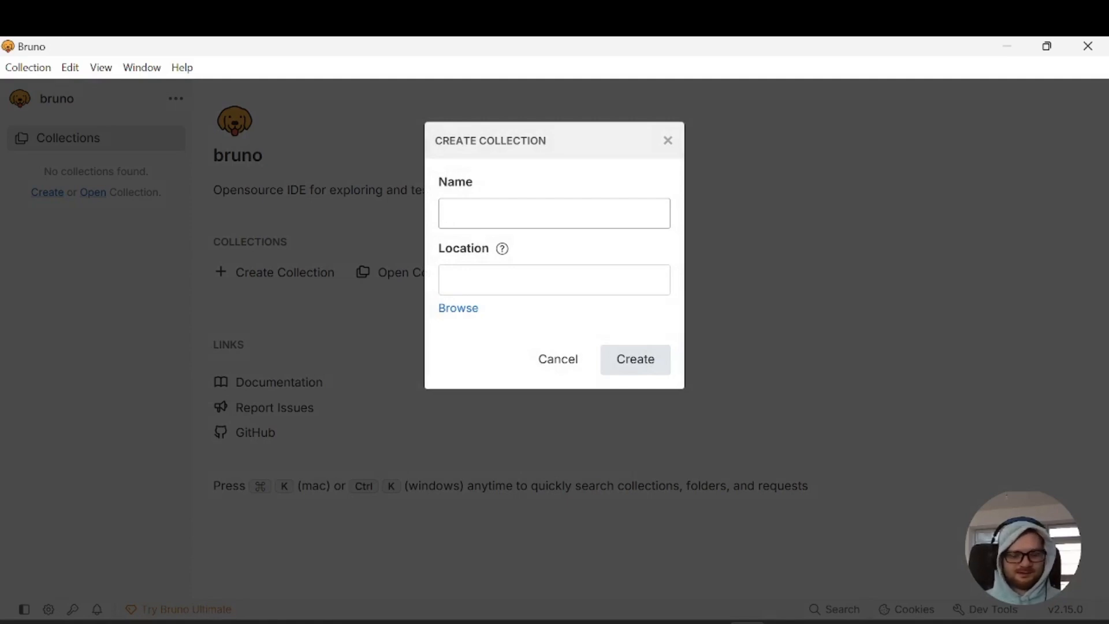
{"action": "type", "text": "Demo API"}
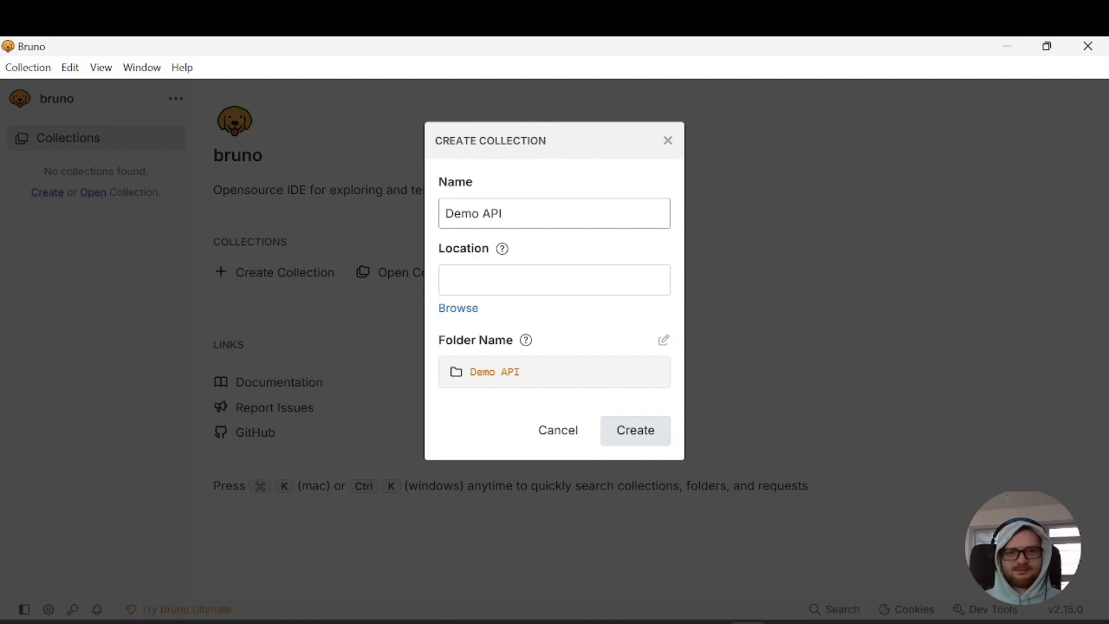
{"action": "left_click", "coordinate": [459, 310]}
{"action": "left_click", "coordinate": [267, 197]}
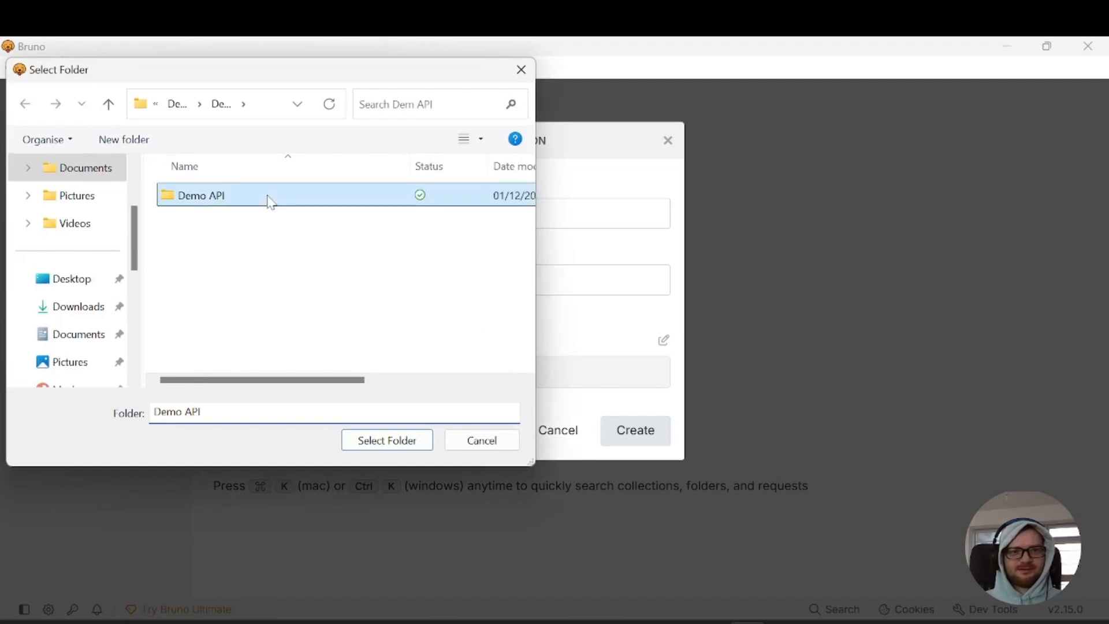
{"action": "left_click", "coordinate": [387, 440]}
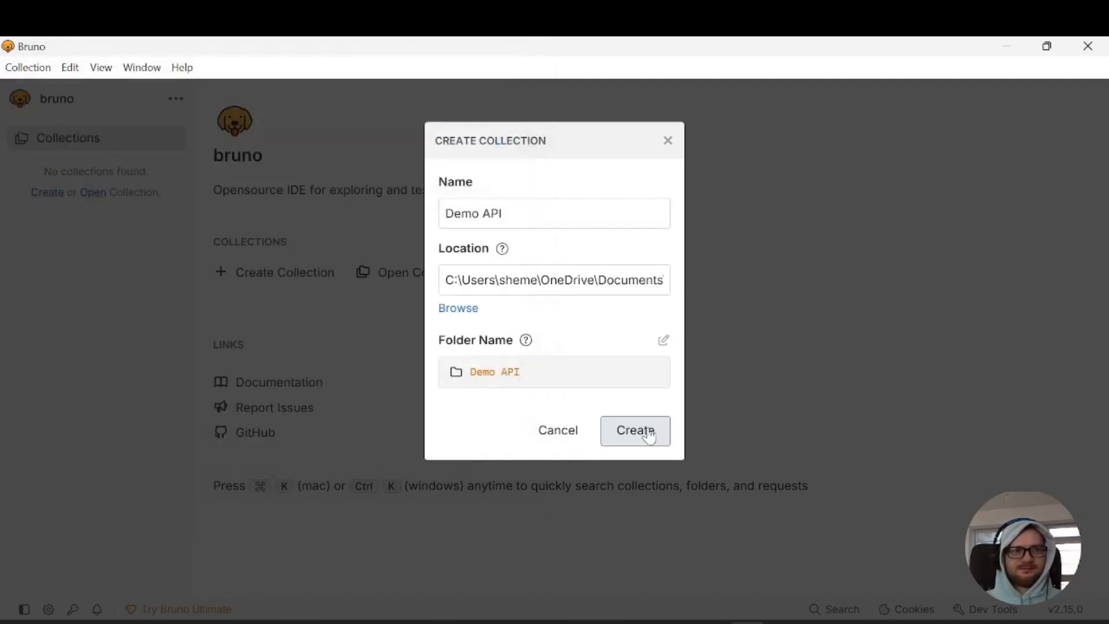
{"action": "left_click", "coordinate": [635, 431]}
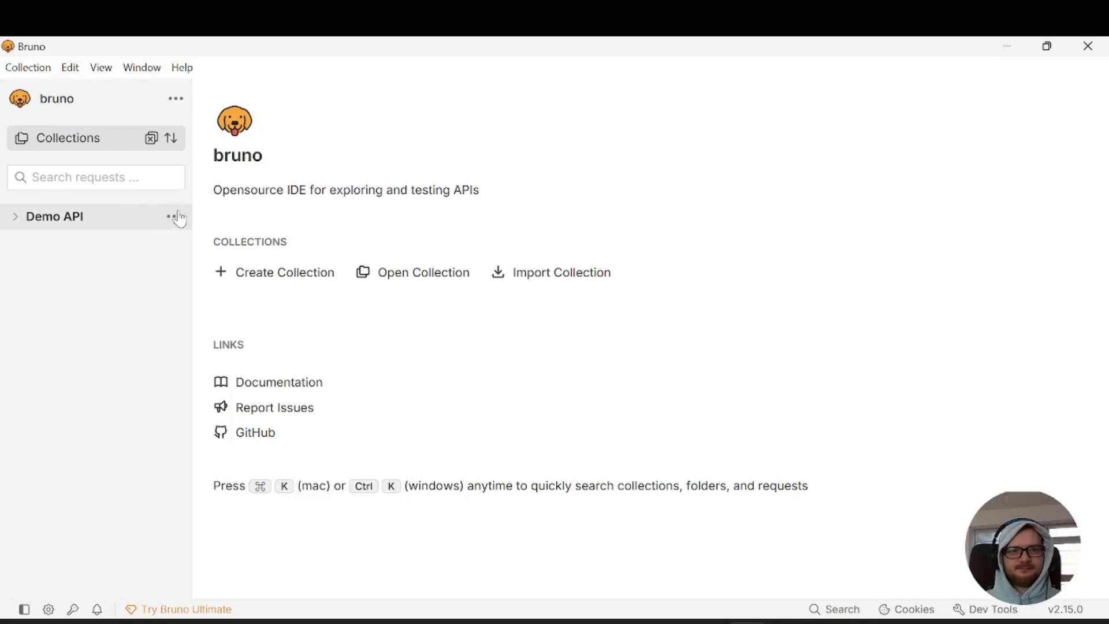
{"action": "left_click", "coordinate": [176, 217]}
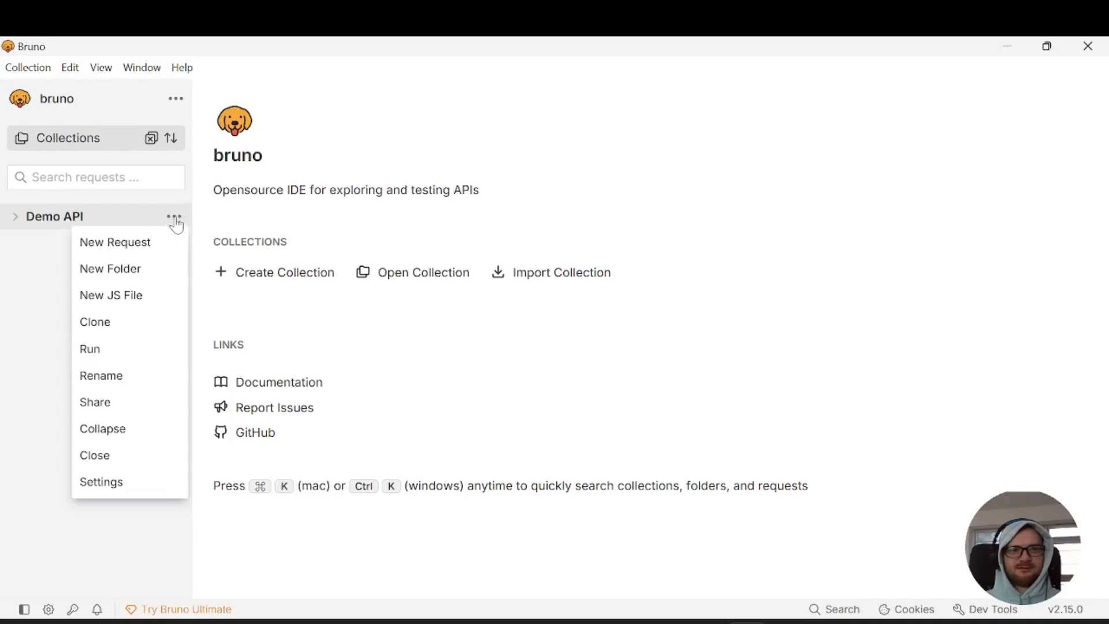
{"action": "left_click", "coordinate": [156, 252]}
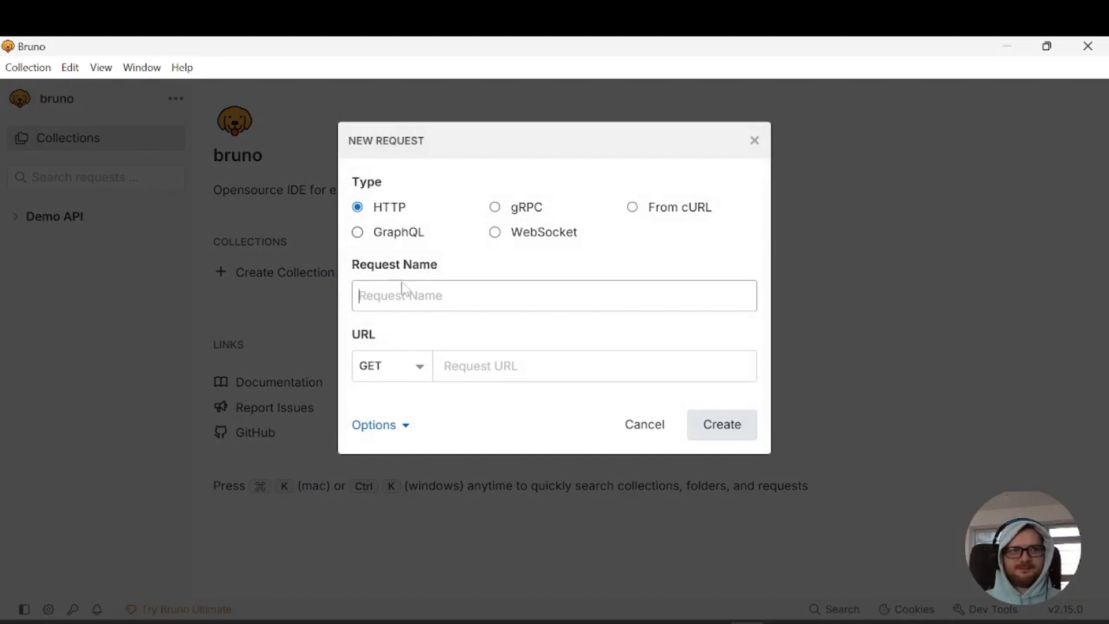
{"action": "type", "text": "G"}
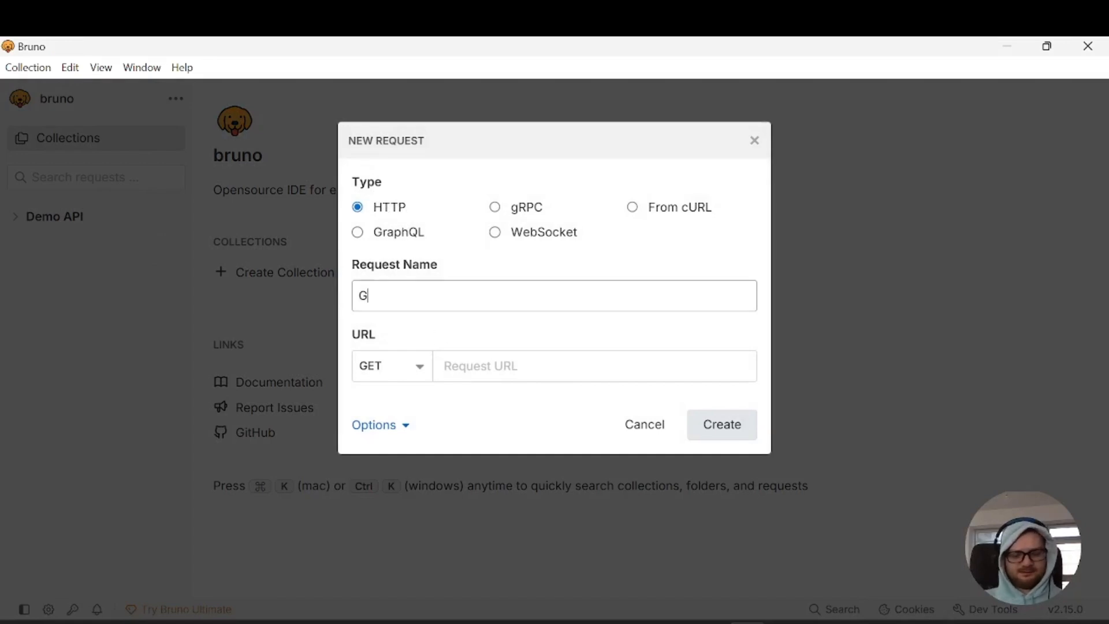
{"action": "type", "text": "et users list"}
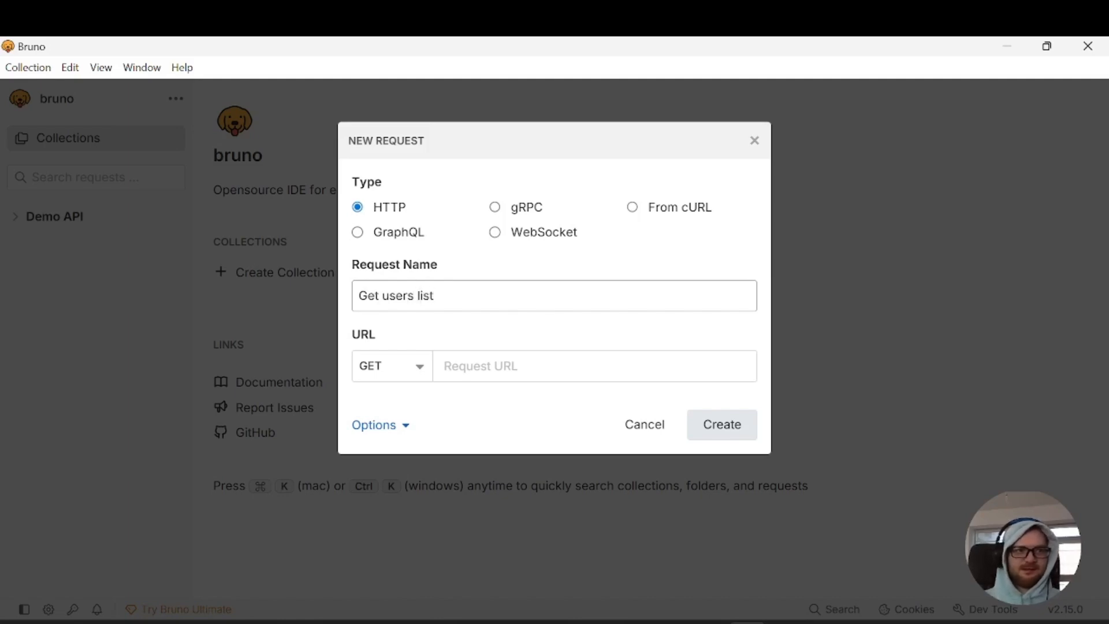
{"action": "left_click", "coordinate": [421, 377]}
{"action": "left_click", "coordinate": [386, 138]}
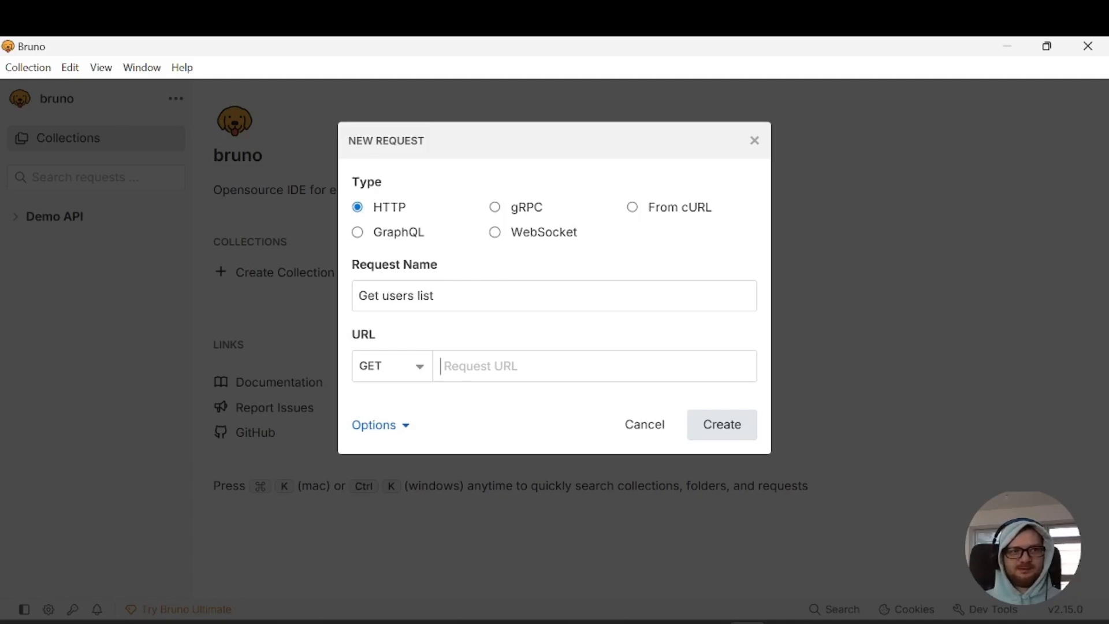
{"action": "type", "text": "https://api.escuelajs.co/api/v1/users?limit=5"}
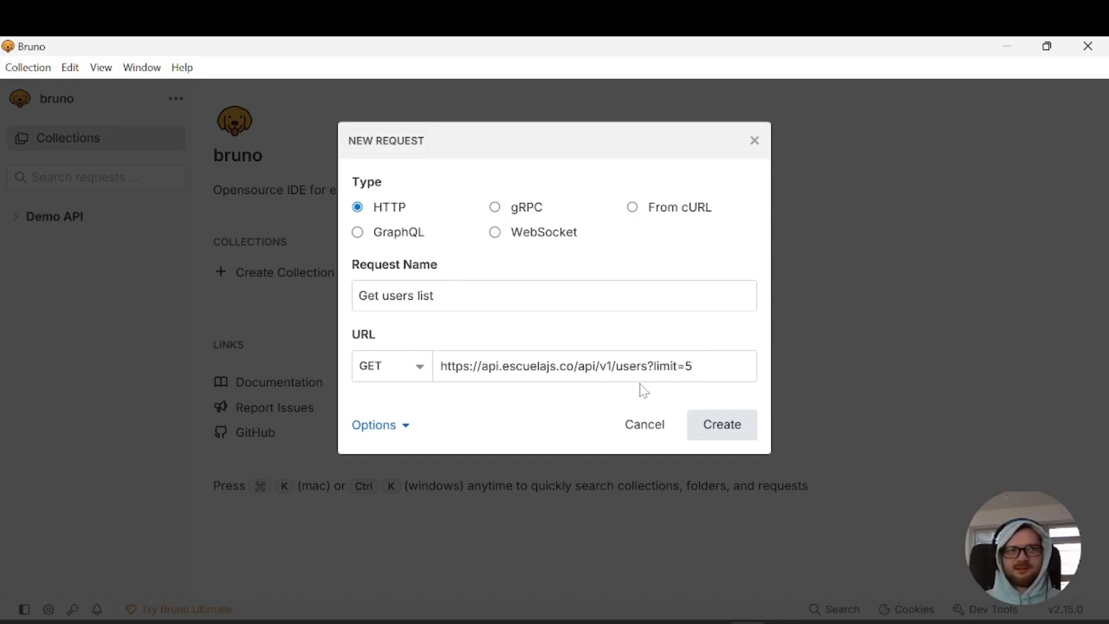
{"action": "left_click", "coordinate": [729, 439]}
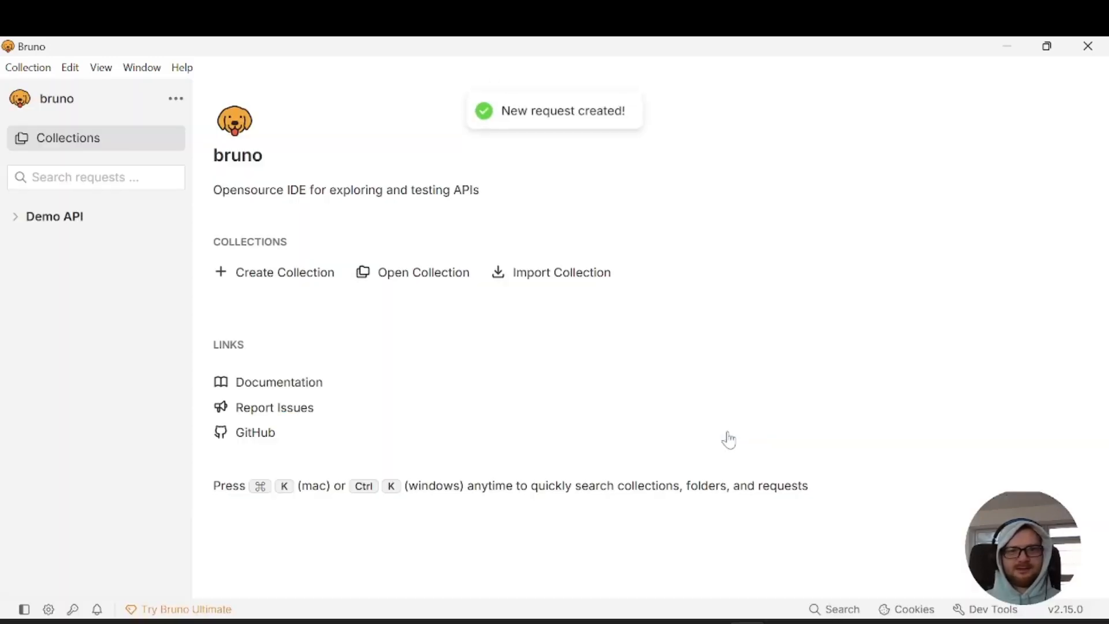
Open the Get users list request with the JavaScript sandbox in Safe Mode, and send it
{"action": "left_click", "coordinate": [20, 222]}
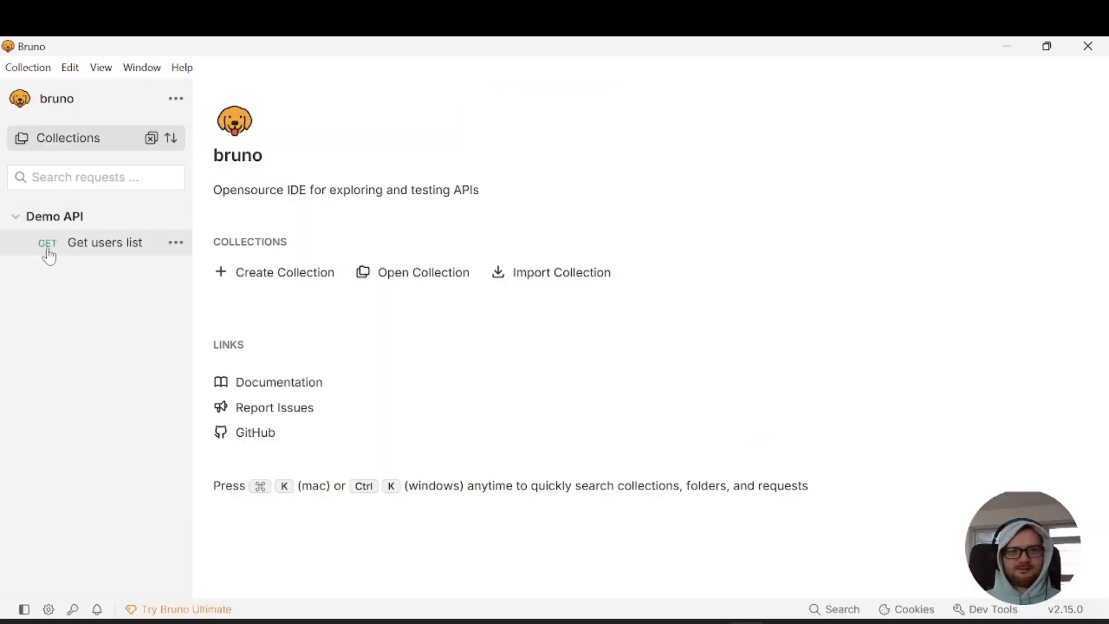
{"action": "left_click", "coordinate": [102, 254]}
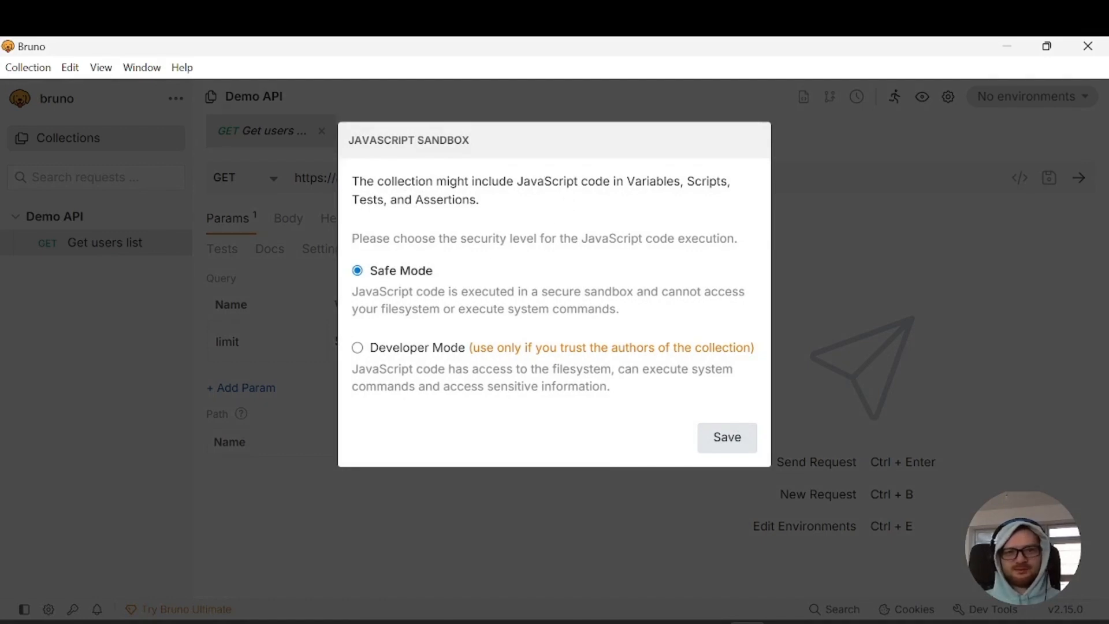
{"action": "left_click", "coordinate": [723, 437]}
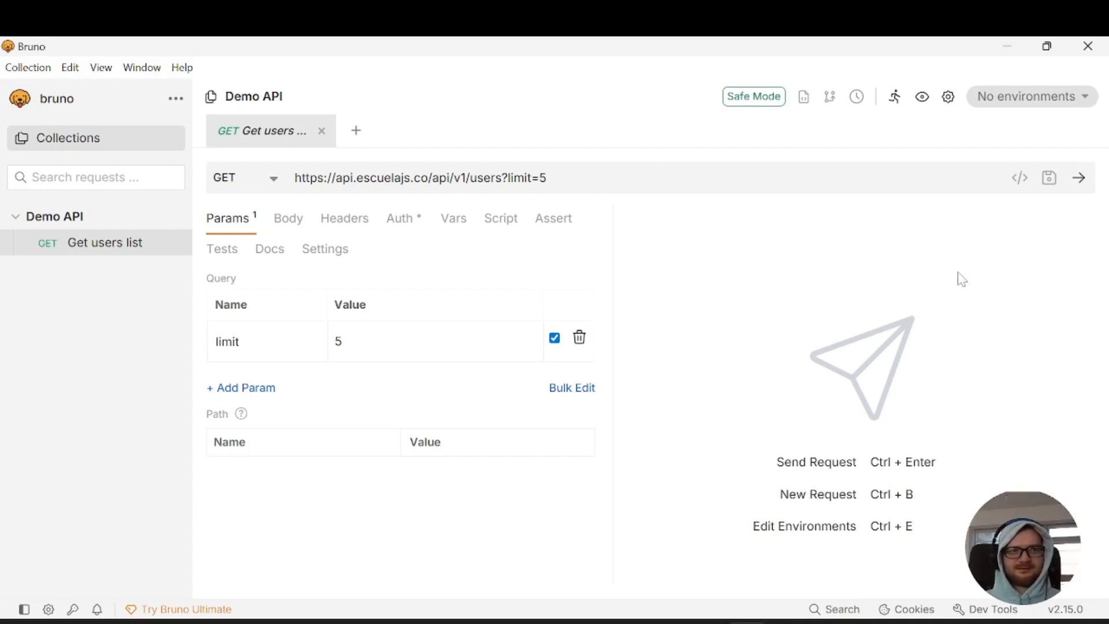
{"action": "left_click", "coordinate": [1081, 179]}
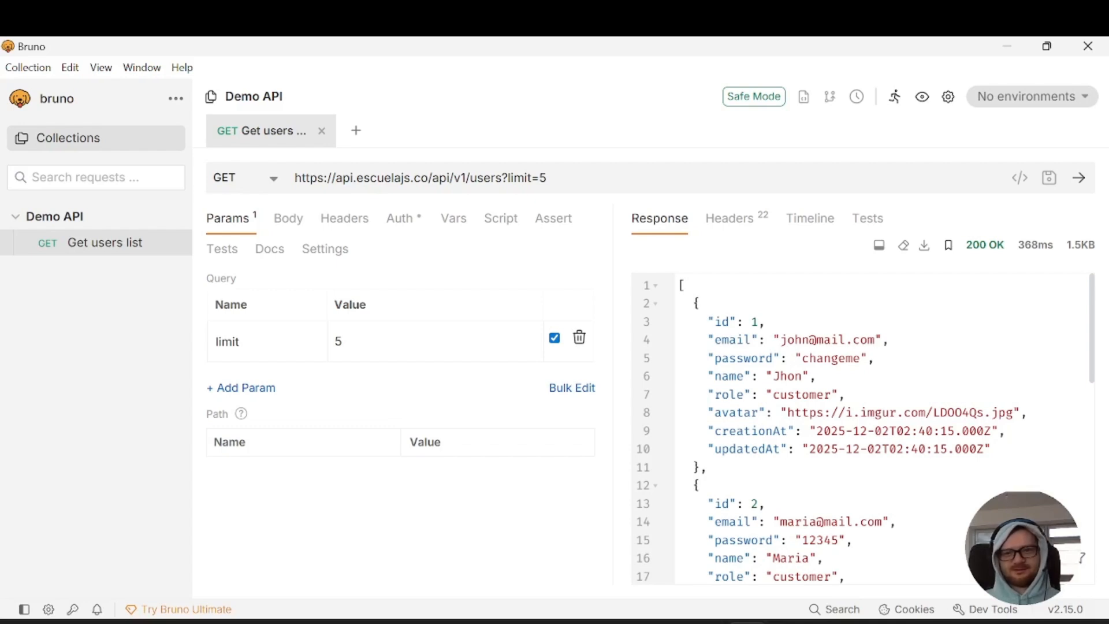
Examine the response body's user records, including the name, email and role fields, and the response status code
{"action": "scroll", "coordinate": [739, 416], "scroll_direction": "down", "scroll_amount": 2}
{"action": "left_click_drag", "start_coordinate": [721, 417], "coordinate": [653, 419]}
{"action": "scroll", "coordinate": [751, 404], "scroll_direction": "up", "scroll_amount": 2}
{"action": "left_click_drag", "start_coordinate": [816, 375], "coordinate": [678, 376]}
{"action": "left_click_drag", "start_coordinate": [889, 340], "coordinate": [694, 340]}
{"action": "left_click_drag", "start_coordinate": [844, 394], "coordinate": [679, 396]}
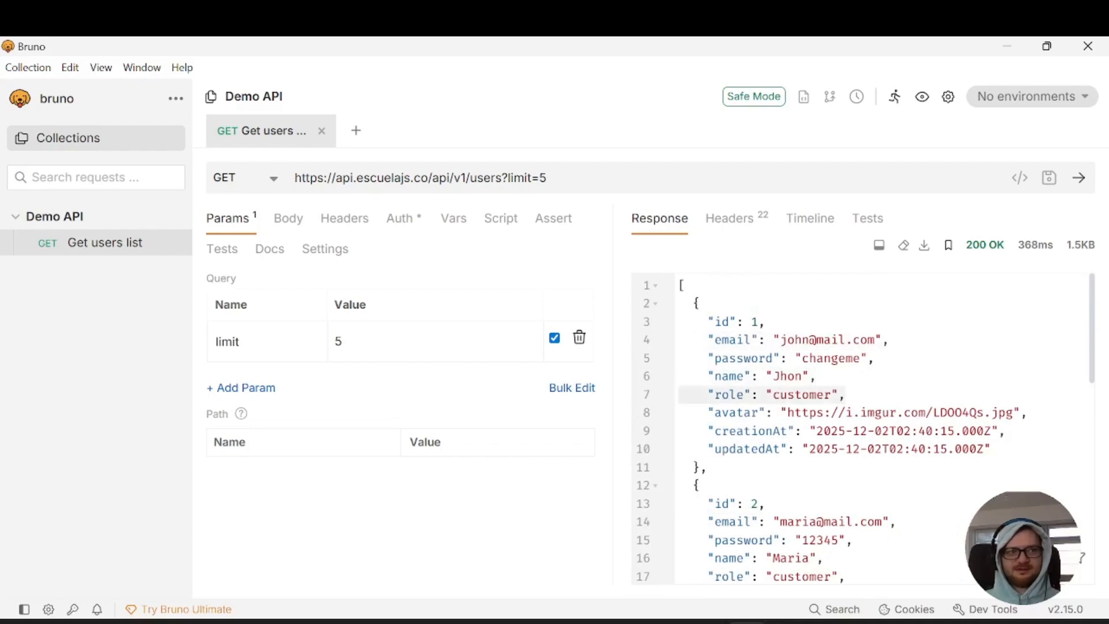
{"action": "left_click_drag", "start_coordinate": [964, 245], "coordinate": [1008, 254]}
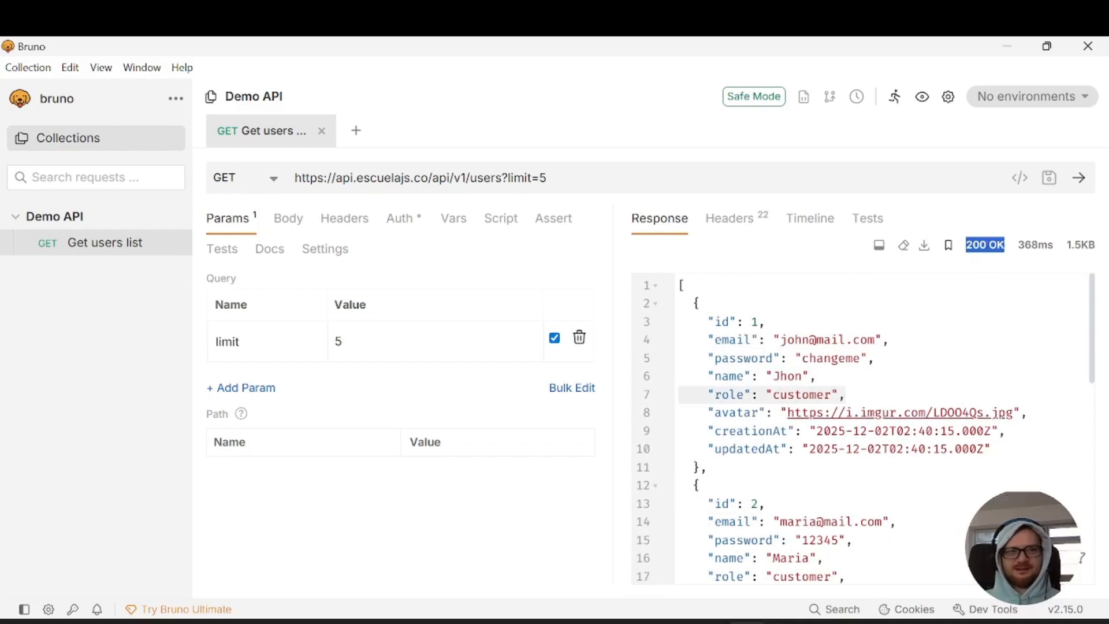
{"action": "left_click", "coordinate": [682, 286]}
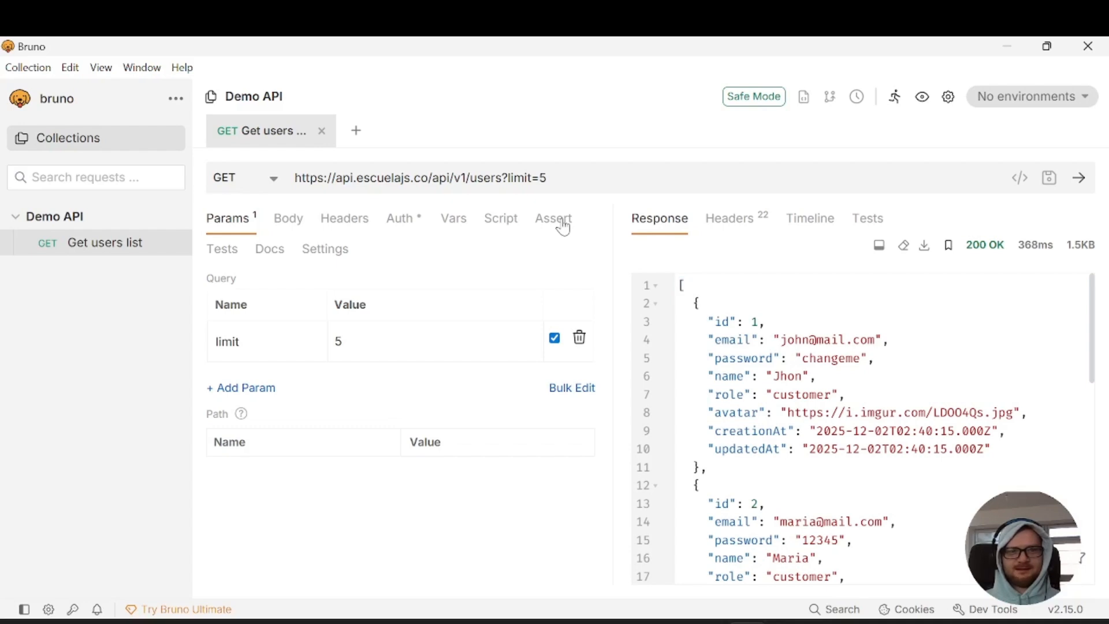
Add an assertion that res.status equals 200, and resend the request to check its test results
{"action": "left_click", "coordinate": [561, 226]}
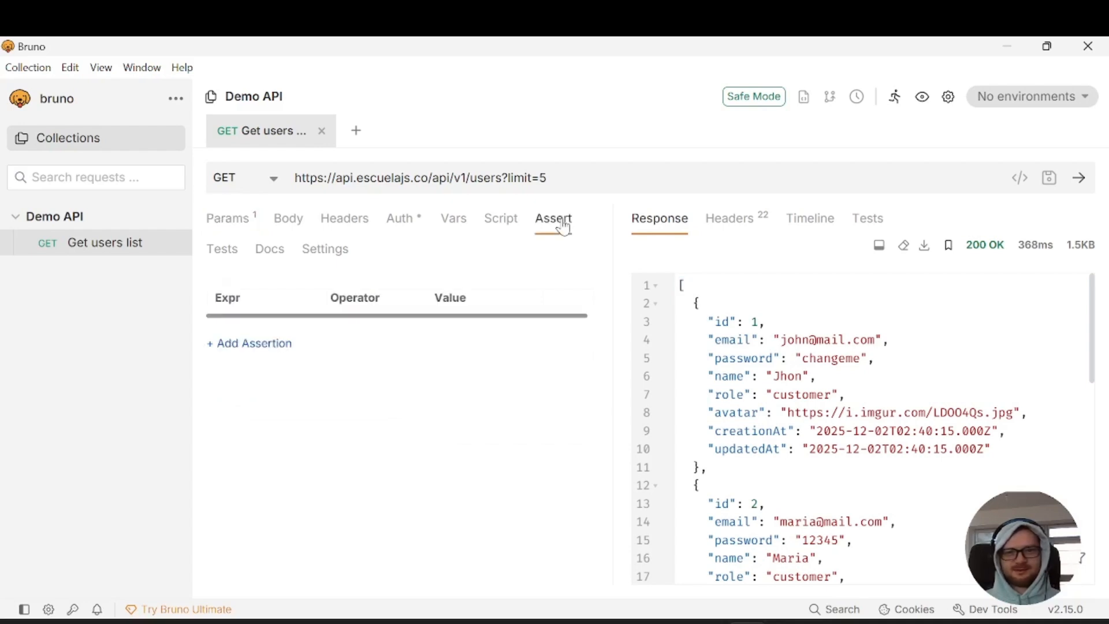
{"action": "left_click", "coordinate": [255, 344]}
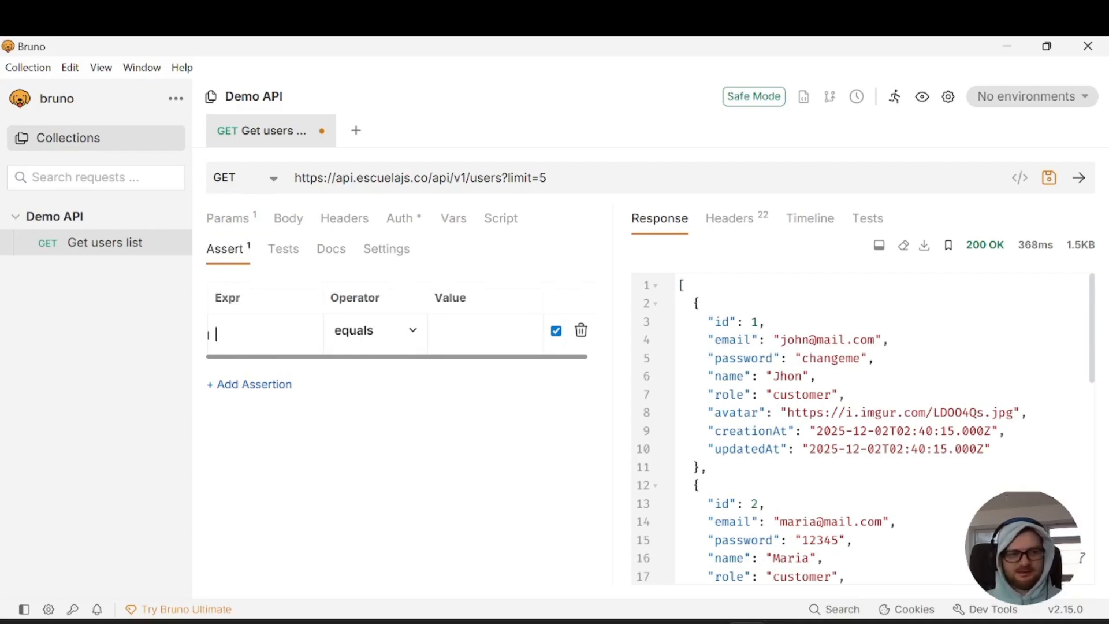
{"action": "type", "text": "res"}
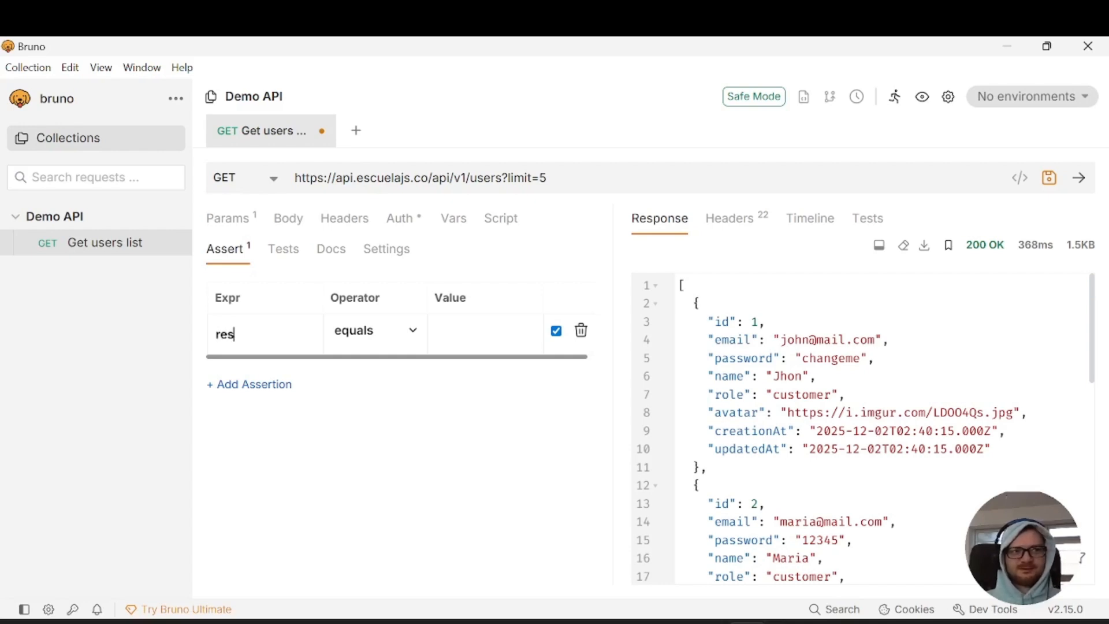
{"action": "type", "text": "."}
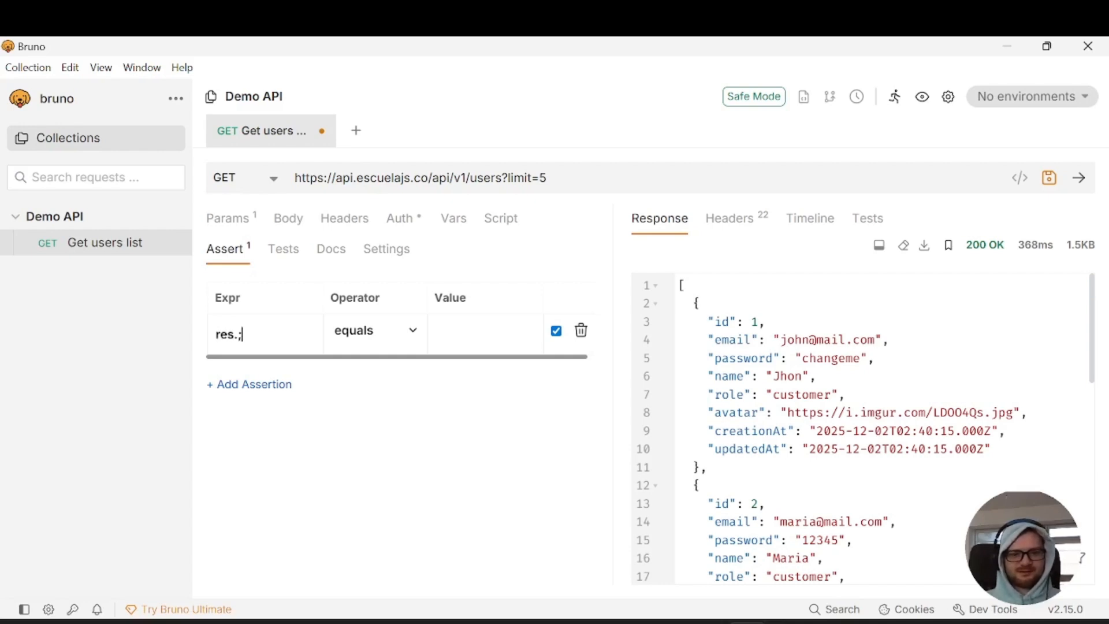
{"action": "type", "text": "status"}
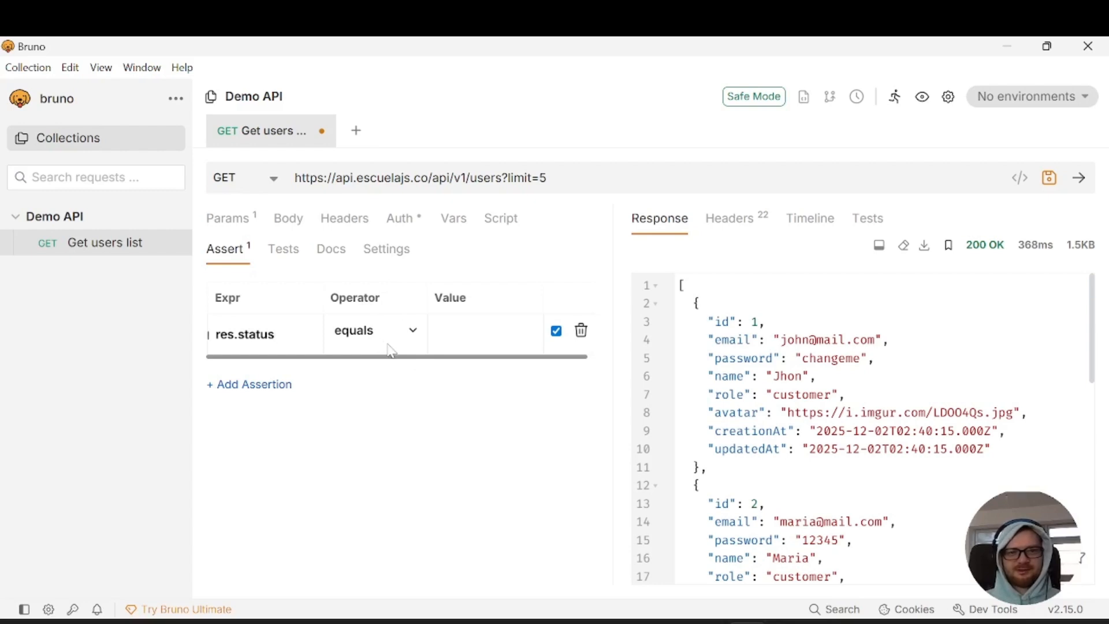
{"action": "left_click", "coordinate": [436, 347]}
{"action": "type", "text": "200"}
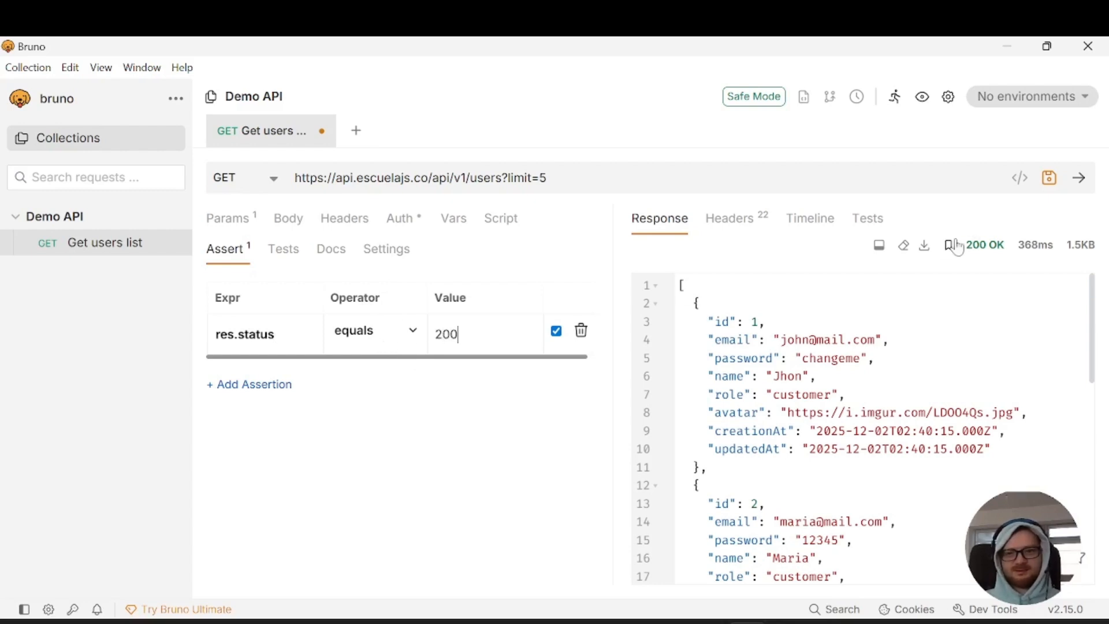
{"action": "left_click", "coordinate": [1077, 178]}
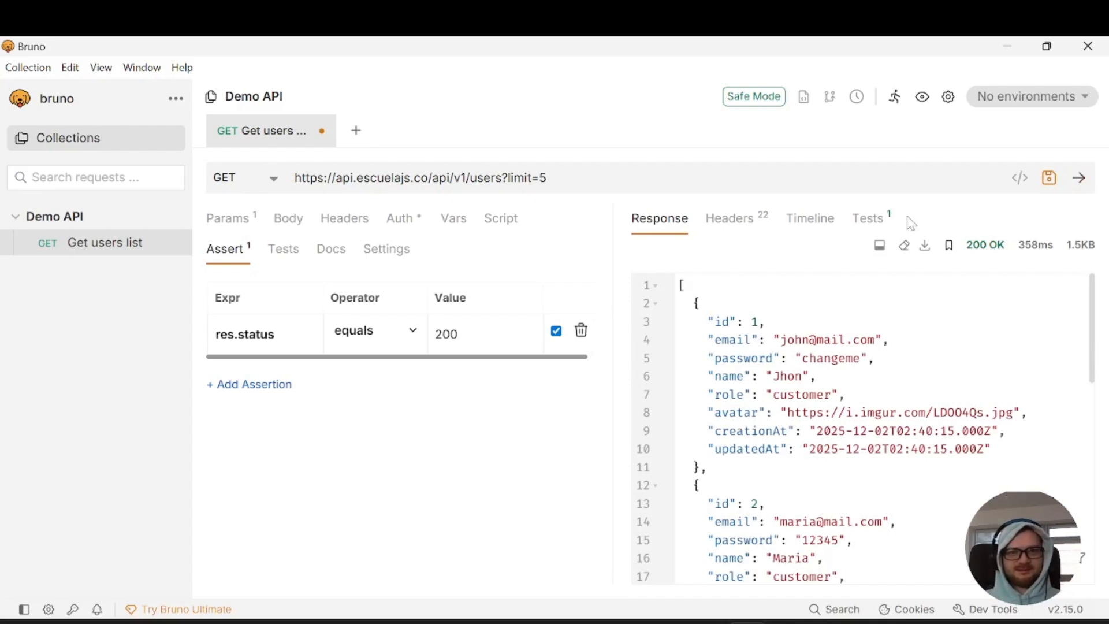
{"action": "left_click", "coordinate": [872, 223]}
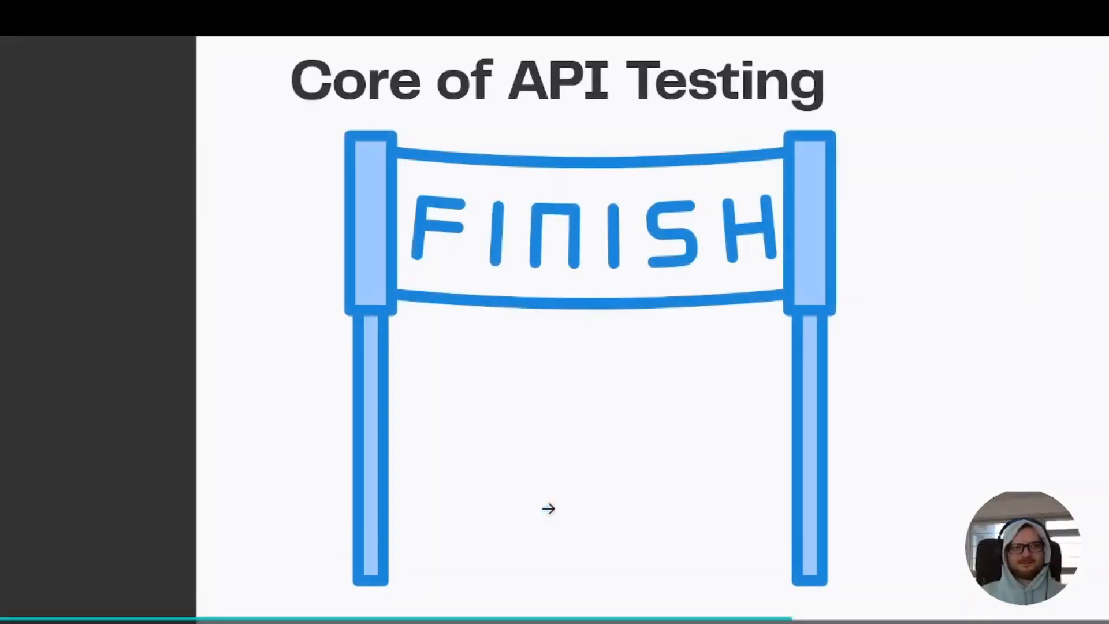
{"action": "left_click", "coordinate": [550, 509]}
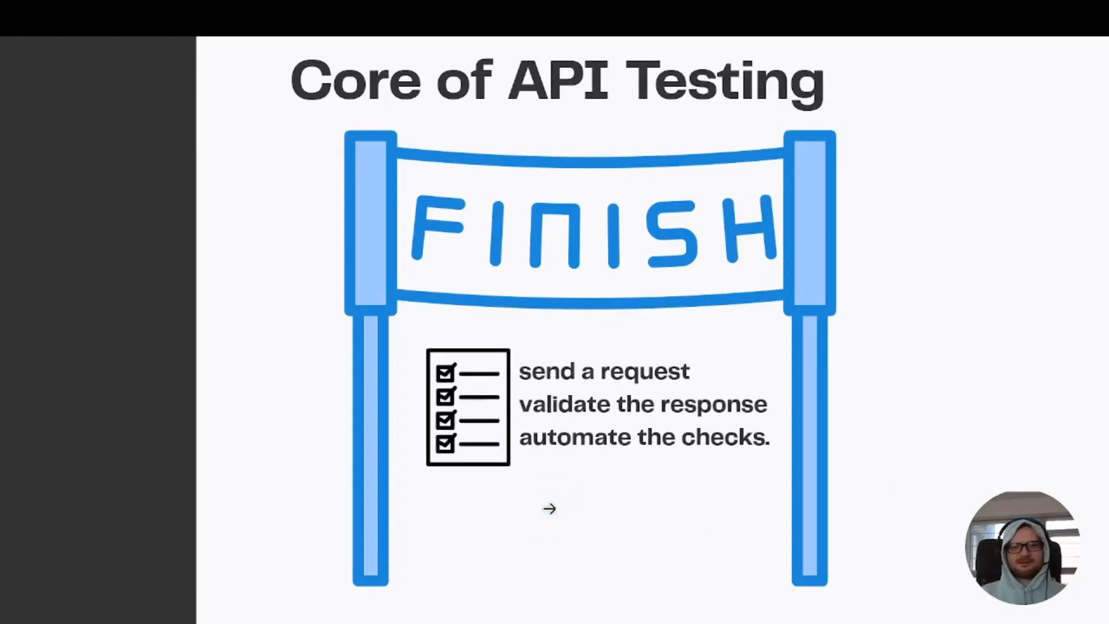
{"action": "left_click", "coordinate": [547, 505]}
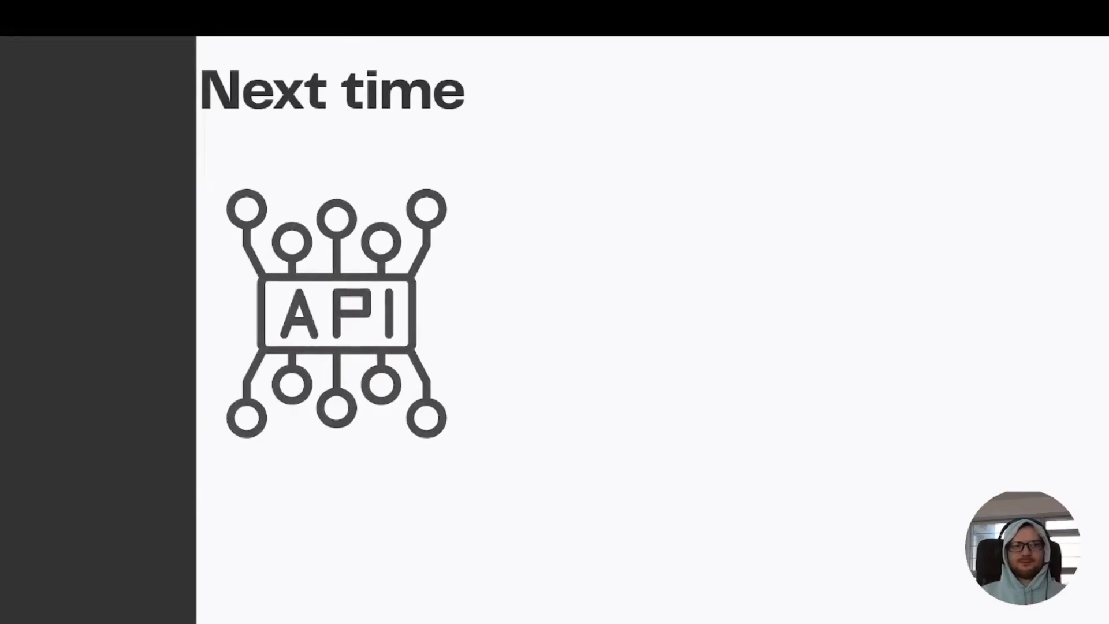